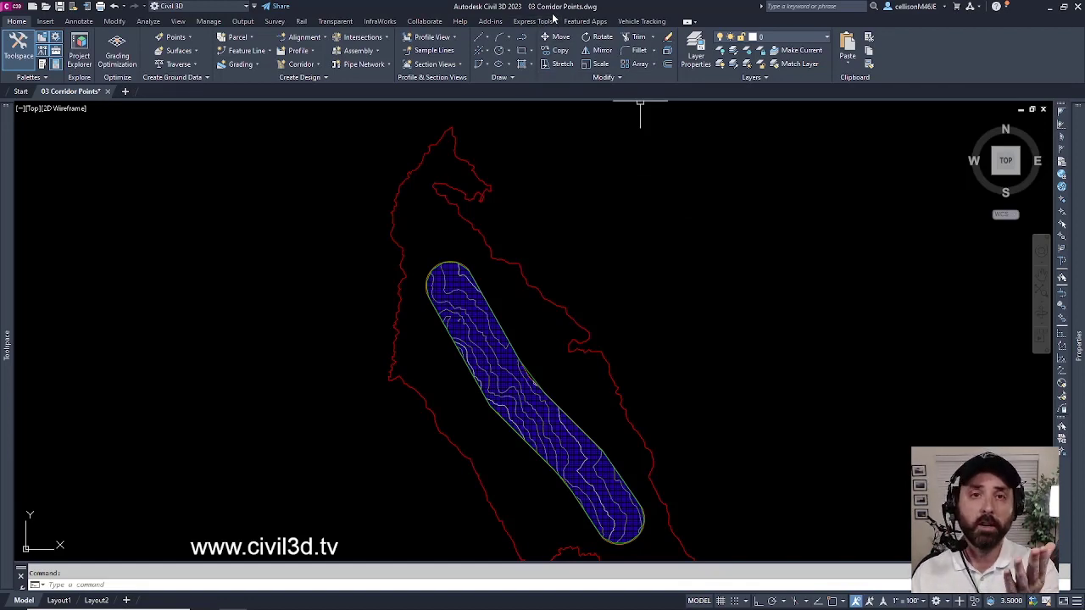
- Pan and zoom in to center the blue corridor surface on screen
{"action": "mouse_move", "coordinate": [557, 303]}
{"action": "middle_mouse_down"}
{"action": "mouse_move", "coordinate": [548, 276]}
{"action": "mouse_move", "coordinate": [521, 262]}
{"action": "middle_mouse_up"}
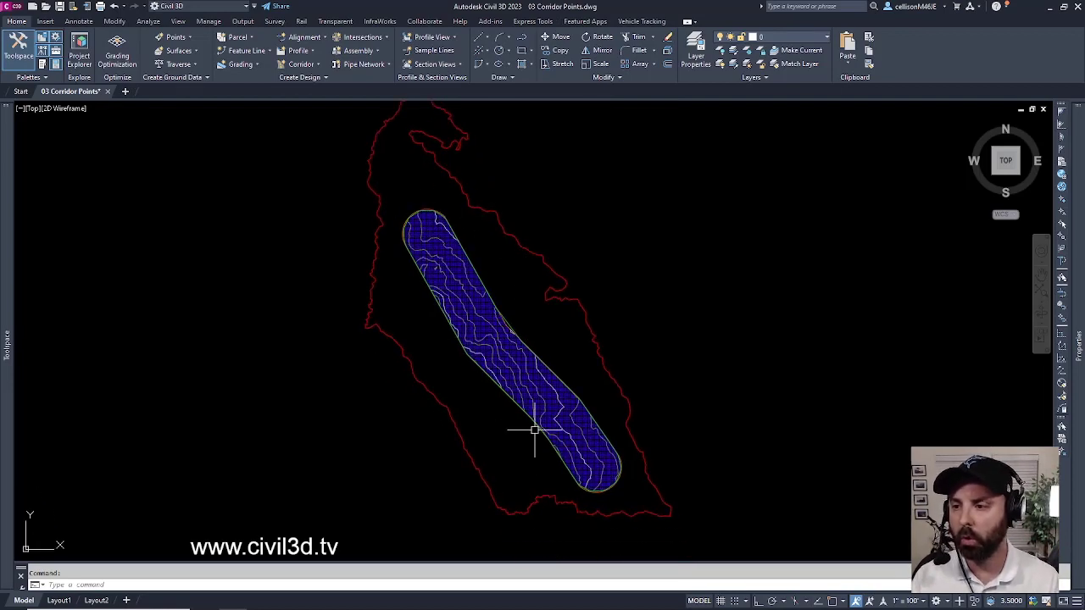
{"action": "scroll", "coordinate": [471, 296], "scroll_direction": "up", "scroll_amount": 4}
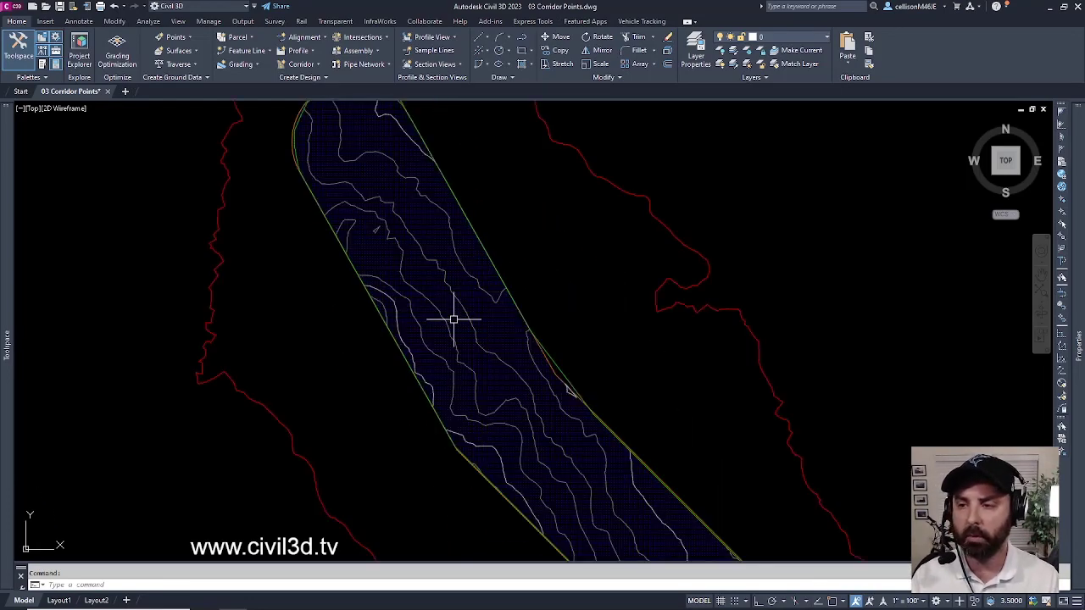
{"action": "mouse_move", "coordinate": [454, 320]}
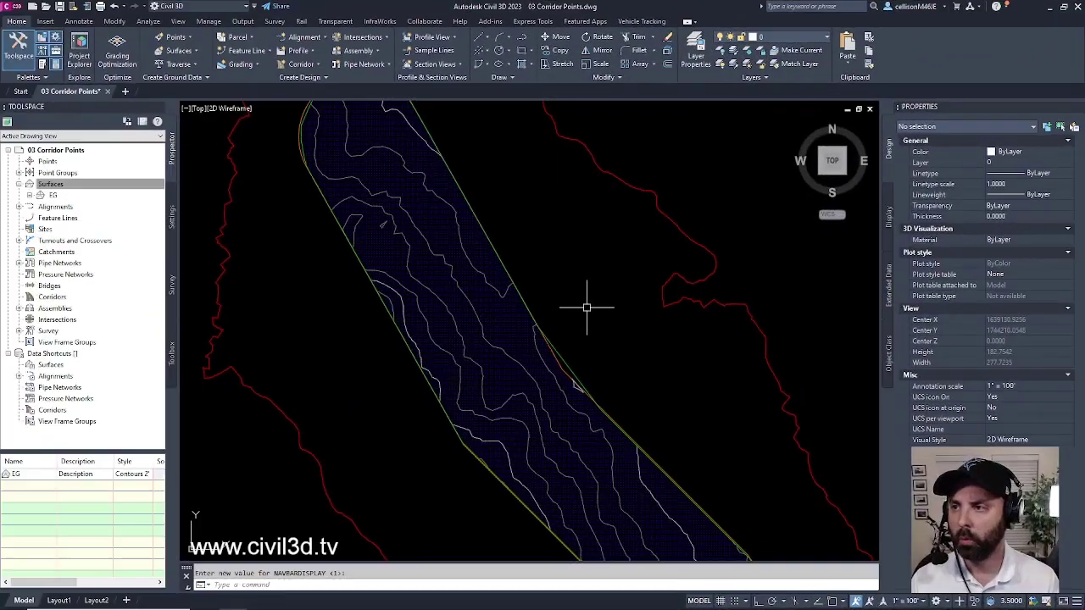
- Thaw the C-TOPO-CONT-MAJR-ORIG layer and zoom out to show the whole corridor surface
{"action": "left_click", "coordinate": [826, 37]}
{"action": "left_click_drag", "start_coordinate": [852, 105], "coordinate": [848, 324]}
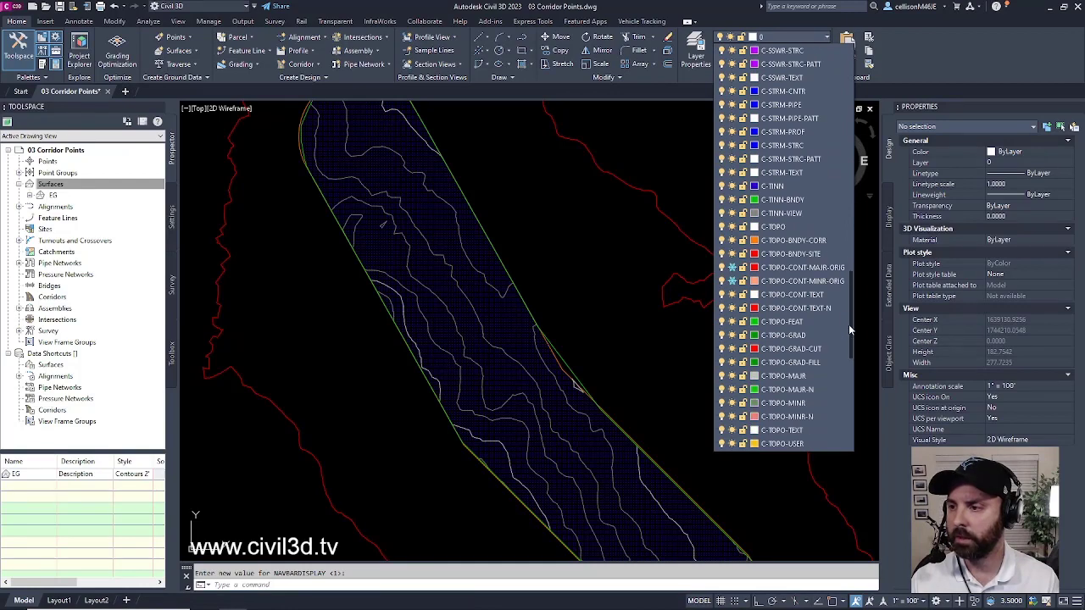
{"action": "left_click", "coordinate": [733, 268]}
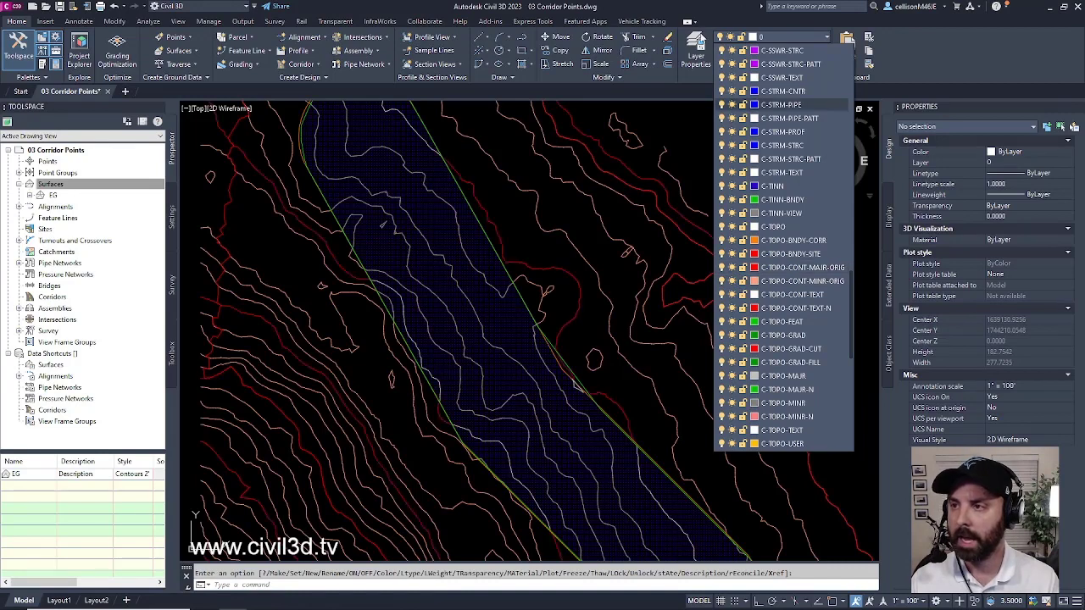
{"action": "scroll", "coordinate": [606, 254], "scroll_direction": "down", "scroll_amount": 2}
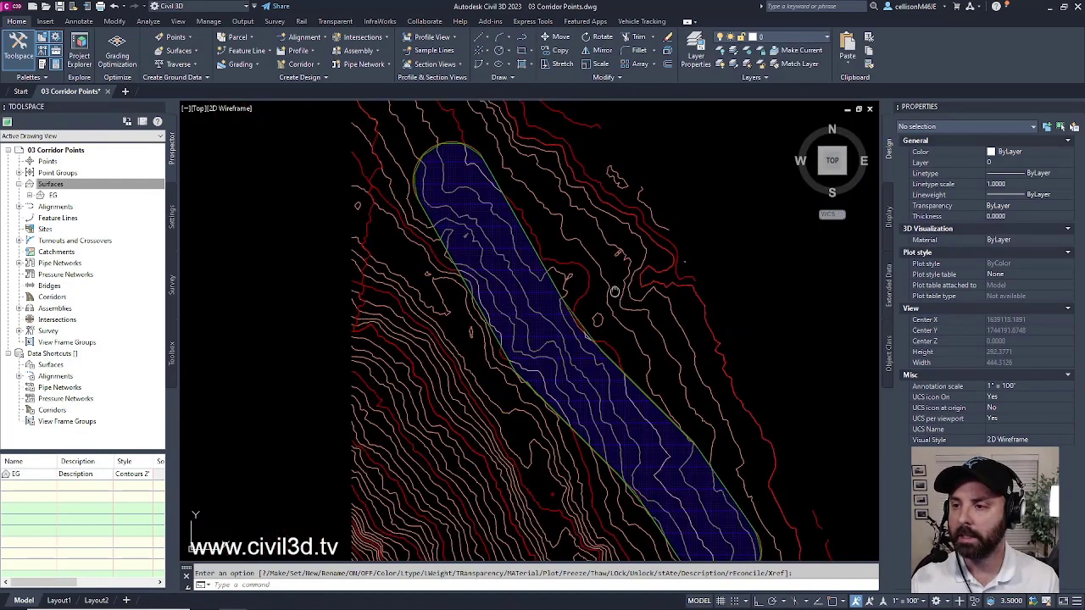
{"action": "middle_click_drag", "start_coordinate": [639, 365], "coordinate": [611, 320]}
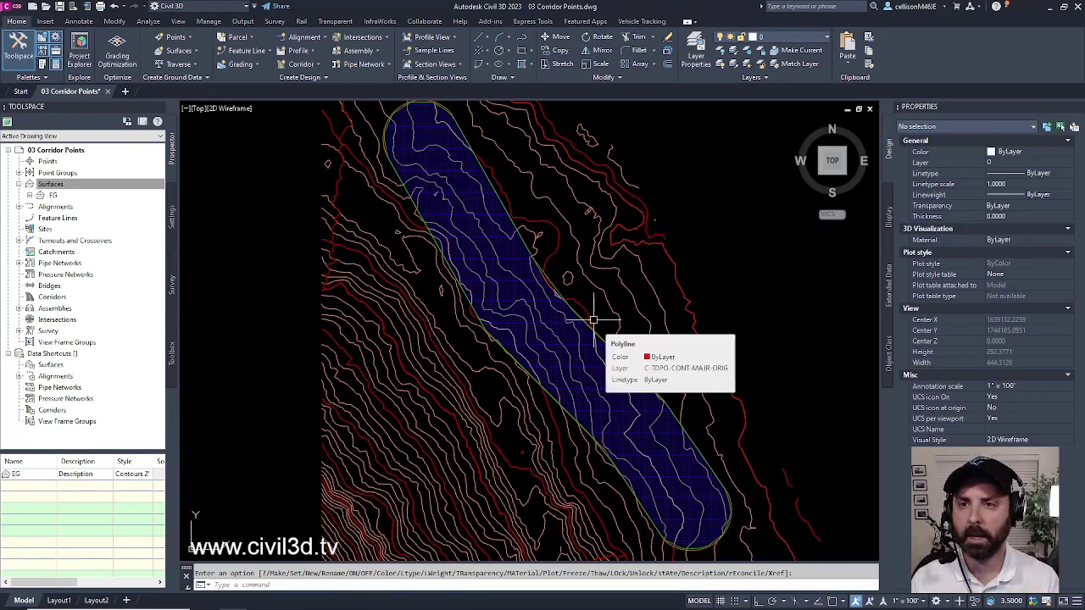
- Launch the Simplify Surface wizard for EG from the Surface Edit Surface menu
{"action": "left_click", "coordinate": [114, 23]}
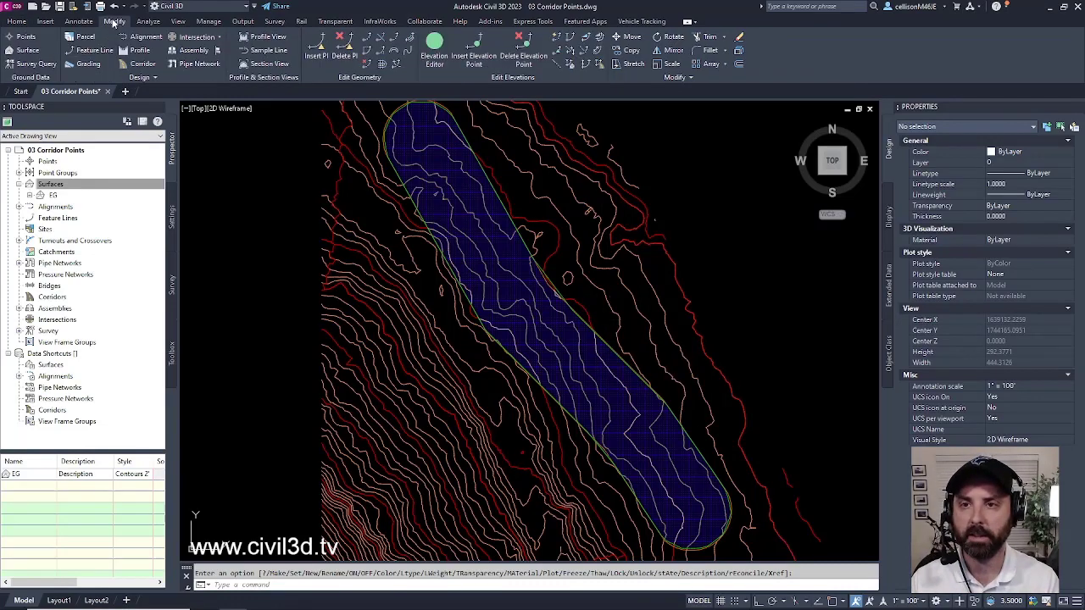
{"action": "left_click", "coordinate": [28, 50]}
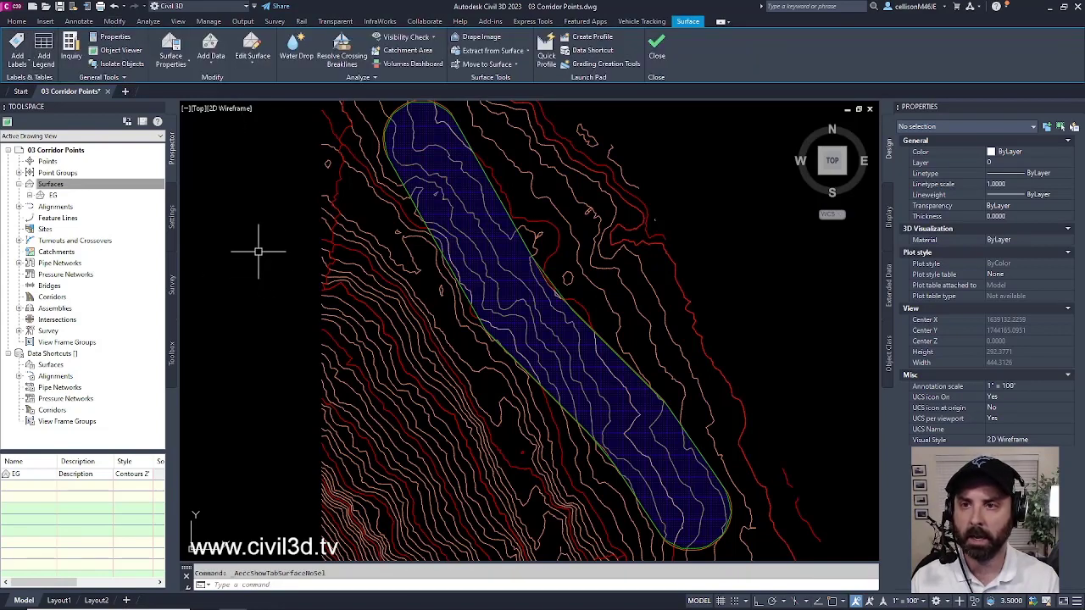
{"action": "left_click", "coordinate": [258, 67]}
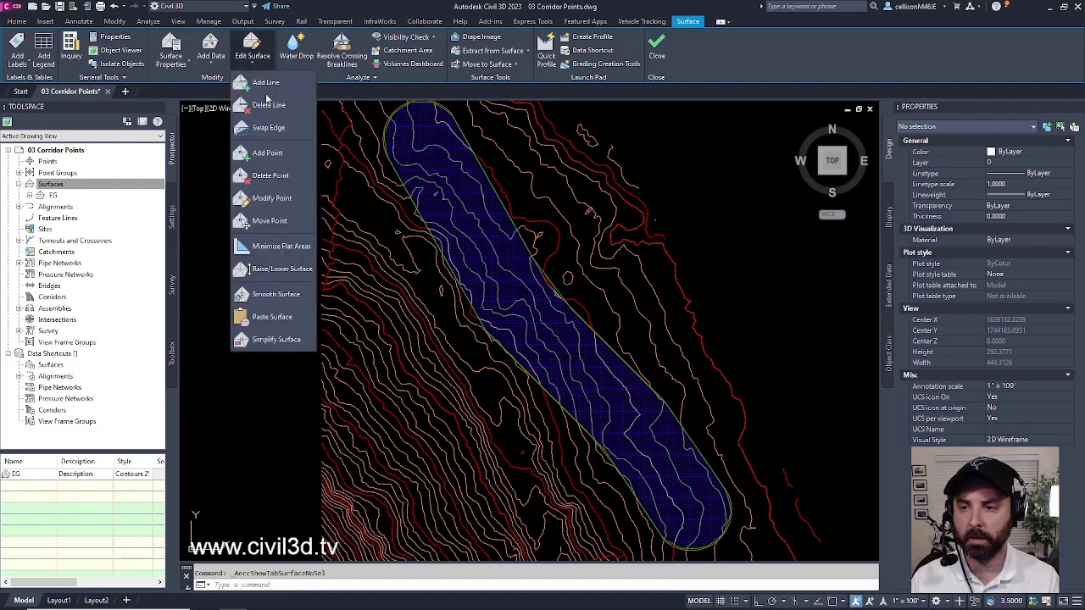
{"action": "left_click", "coordinate": [294, 342]}
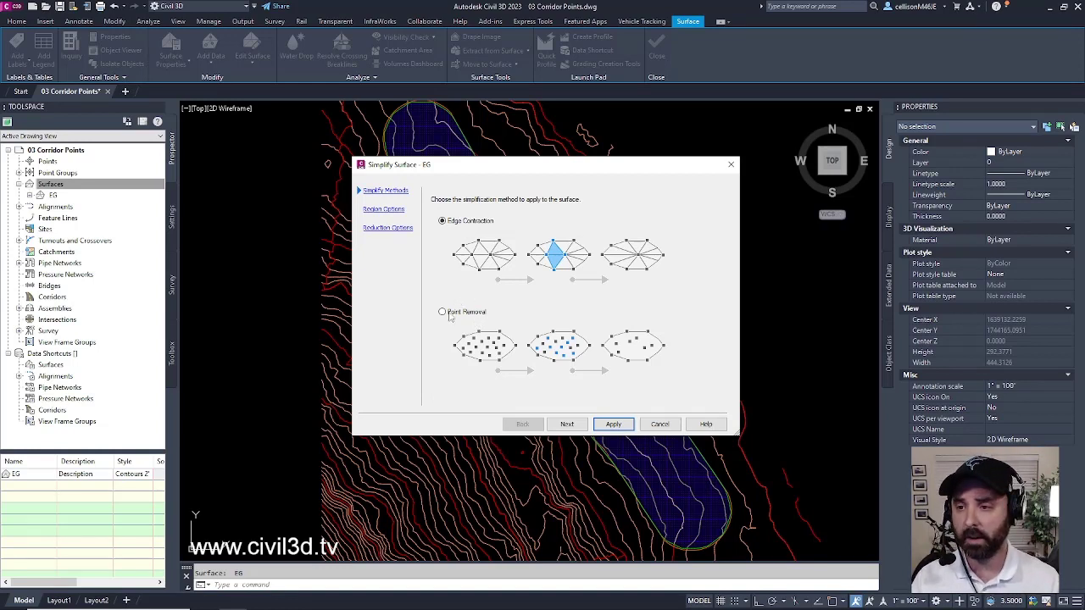
- Choose Point Removal and limit the region to the picked corridor boundary, capturing 16046 points
{"action": "left_click", "coordinate": [442, 313]}
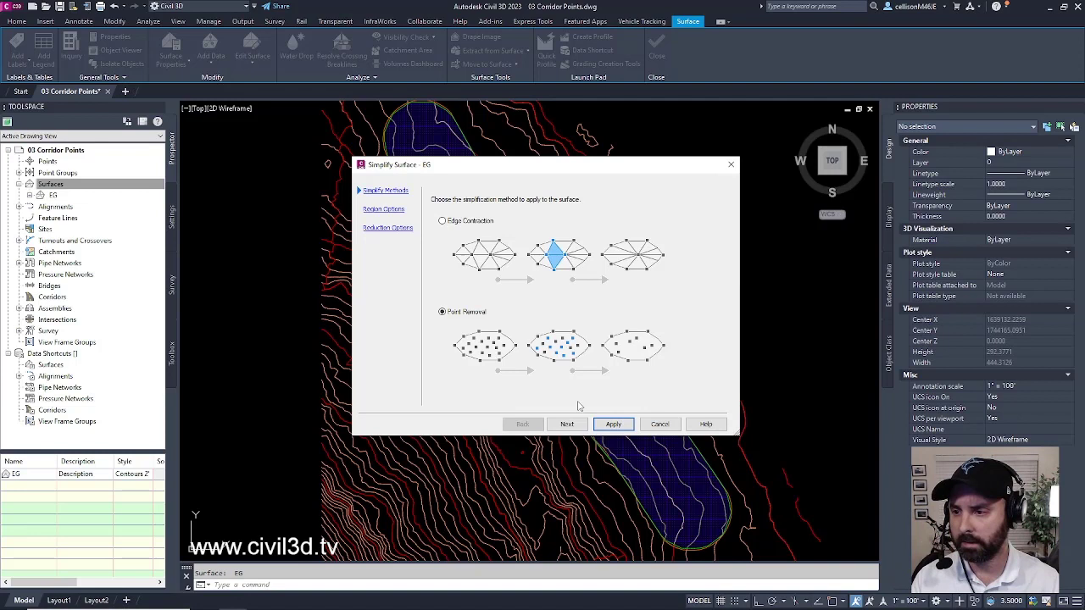
{"action": "left_click", "coordinate": [576, 429]}
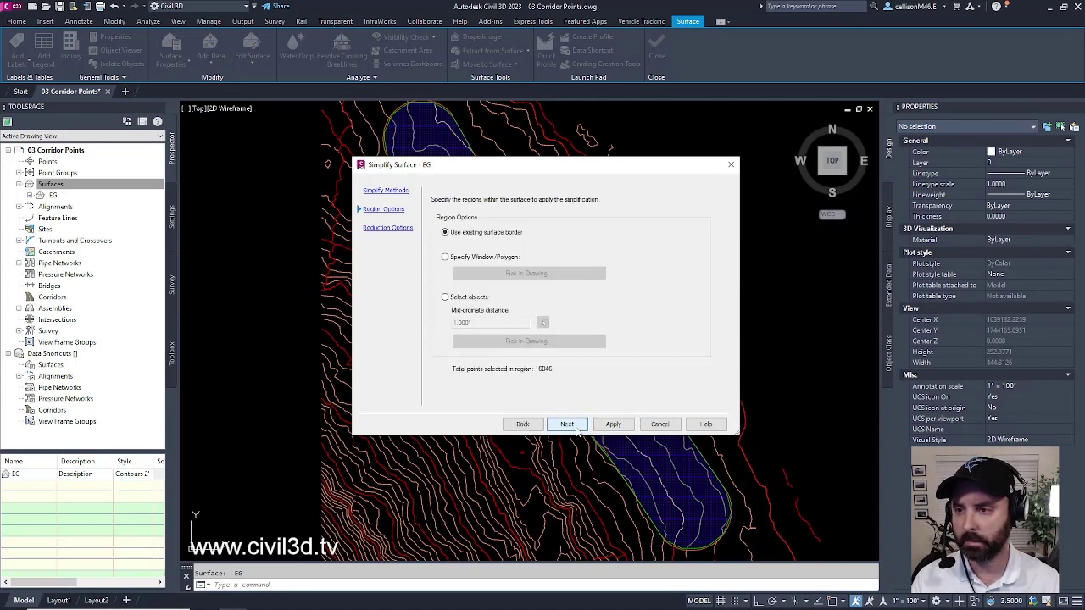
{"action": "left_click", "coordinate": [445, 297]}
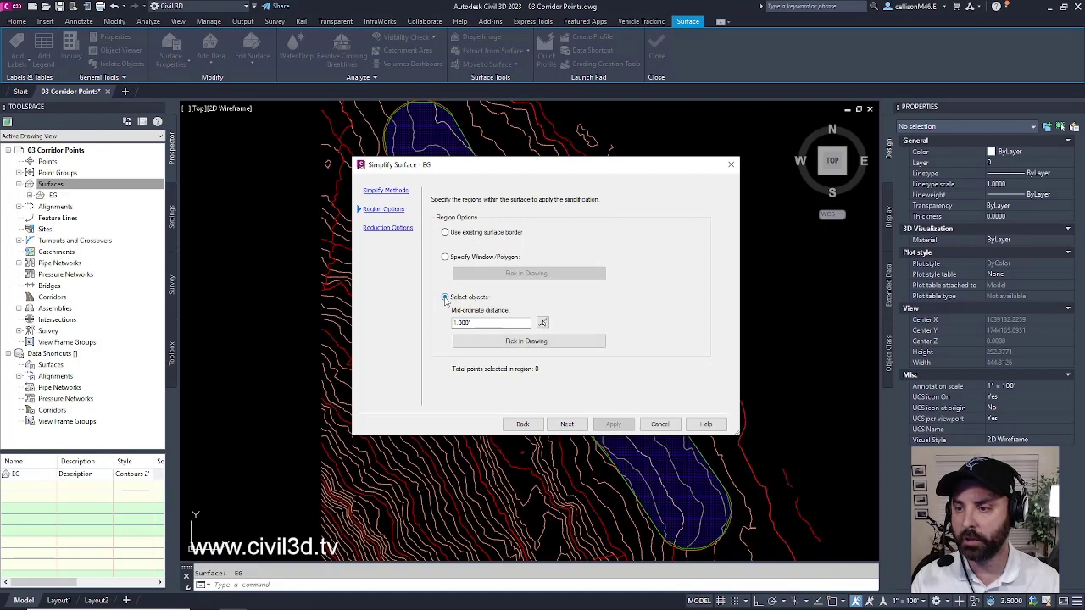
{"action": "left_click", "coordinate": [546, 343]}
{"action": "scroll", "coordinate": [452, 214], "scroll_direction": "up", "scroll_amount": 8}
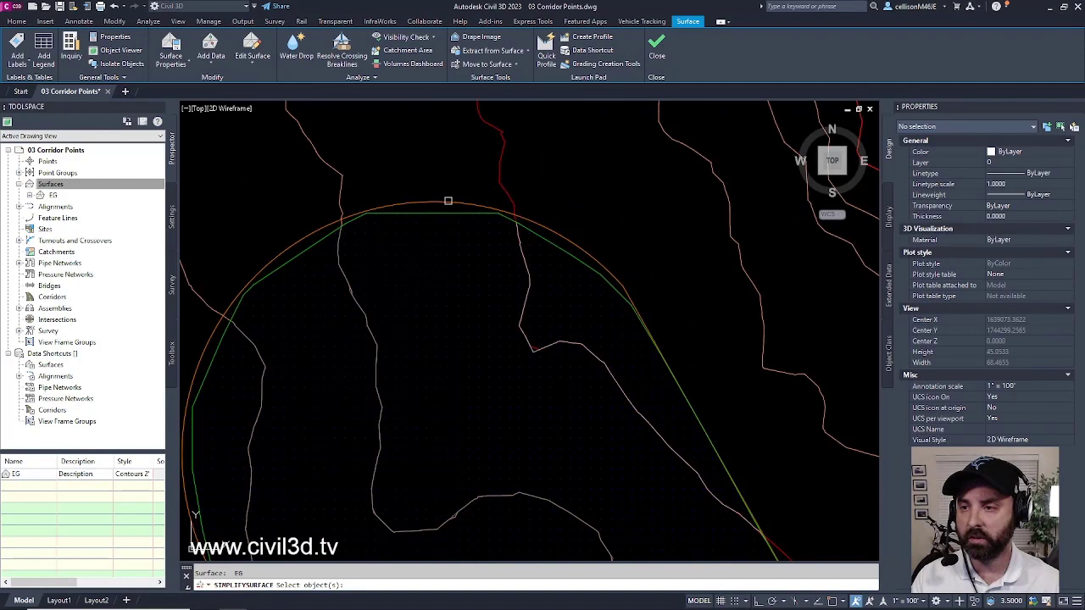
{"action": "left_click", "coordinate": [447, 201]}
{"action": "key", "text": "Return"}
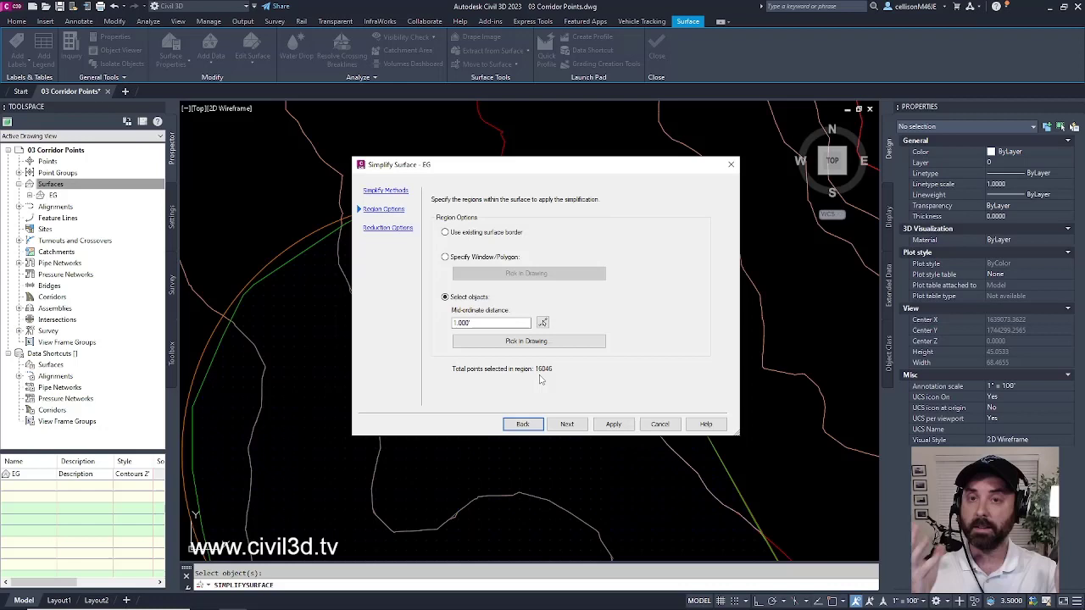
- Apply a 50% point removal, deleting 8017 points and leaving 8029 in the region
{"action": "left_click", "coordinate": [568, 423]}
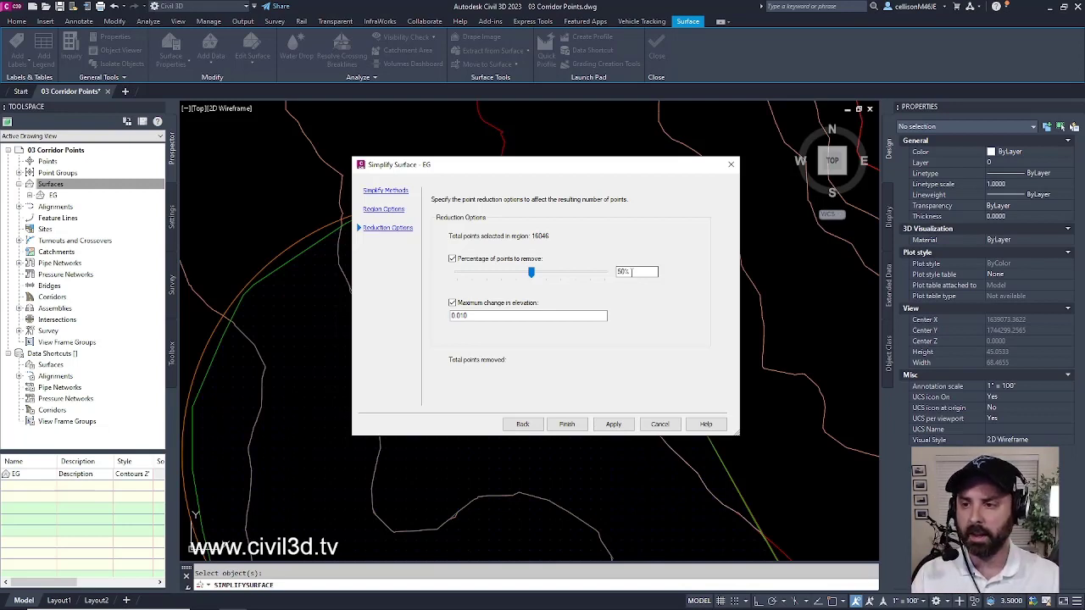
{"action": "left_click", "coordinate": [613, 424]}
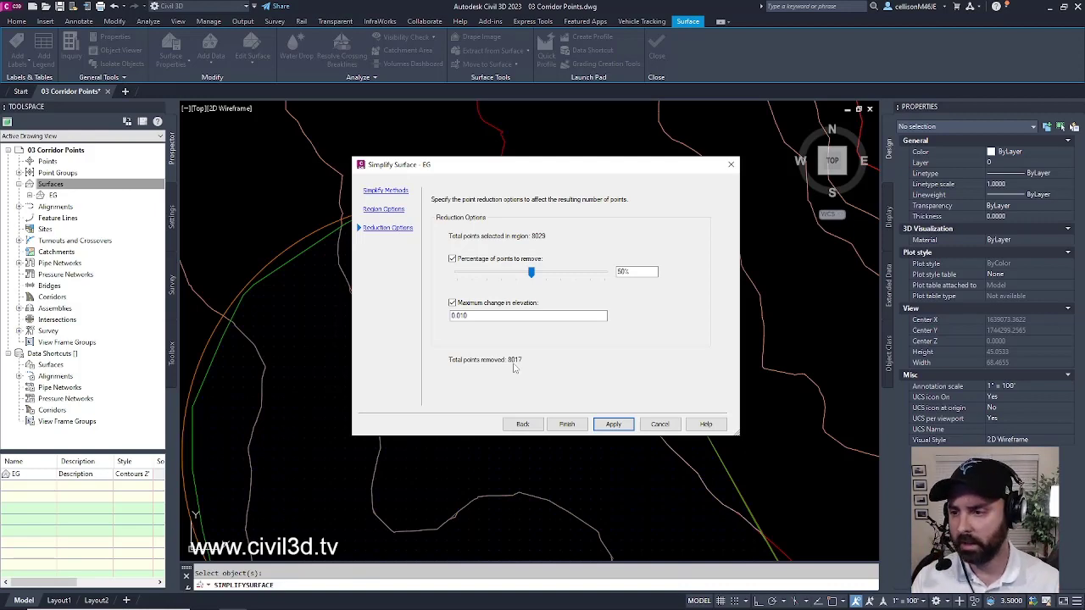
{"action": "left_click", "coordinate": [568, 425]}
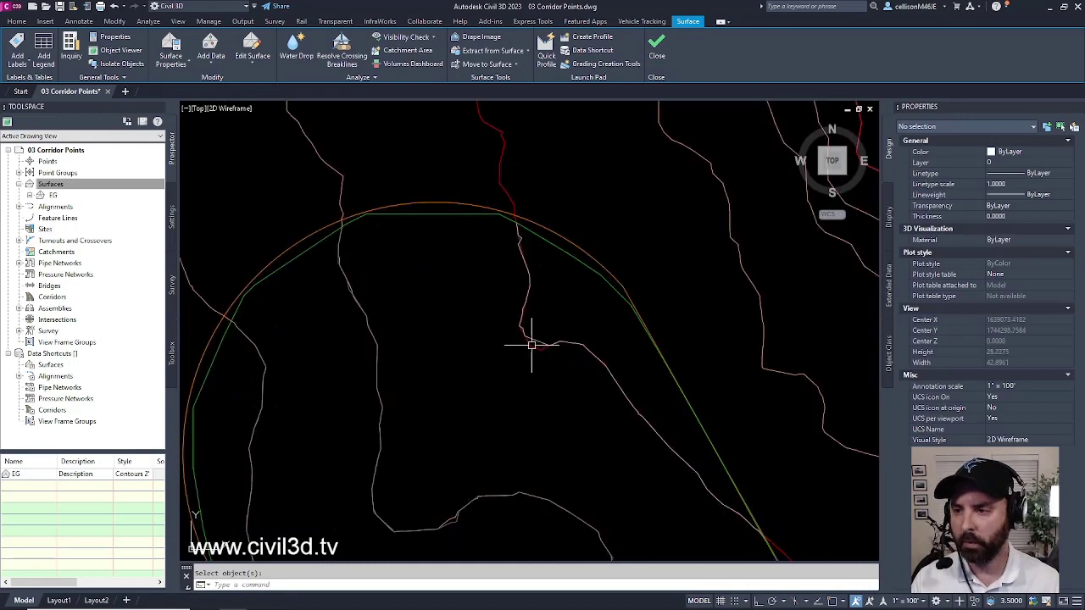
{"action": "scroll", "coordinate": [532, 345], "scroll_direction": "down", "scroll_amount": 4}
{"action": "scroll", "coordinate": [522, 347], "scroll_direction": "up", "scroll_amount": 5}
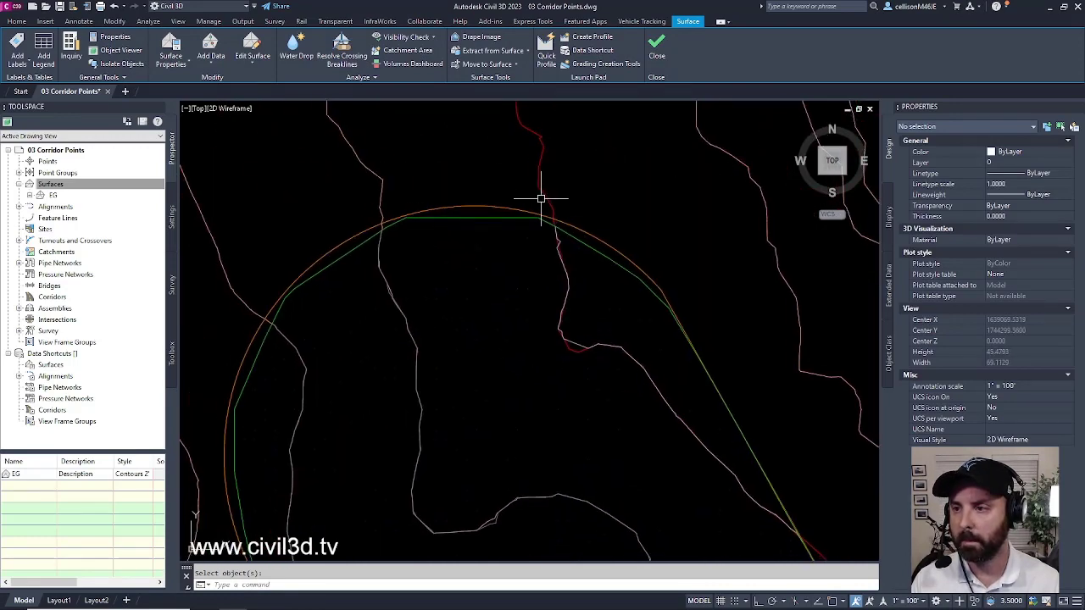
{"action": "left_click", "coordinate": [544, 174]}
{"action": "scroll", "coordinate": [589, 203], "scroll_direction": "down", "scroll_amount": 1}
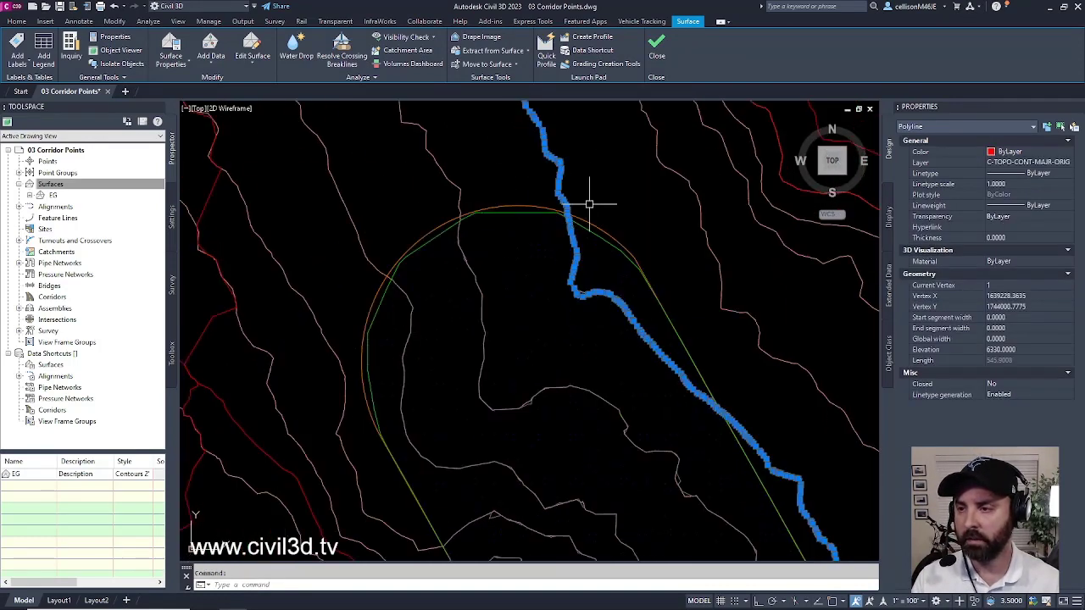
{"action": "scroll", "coordinate": [589, 204], "scroll_direction": "down", "scroll_amount": 1}
{"action": "key", "text": "Escape"}
{"action": "scroll", "coordinate": [564, 285], "scroll_direction": "up", "scroll_amount": 4}
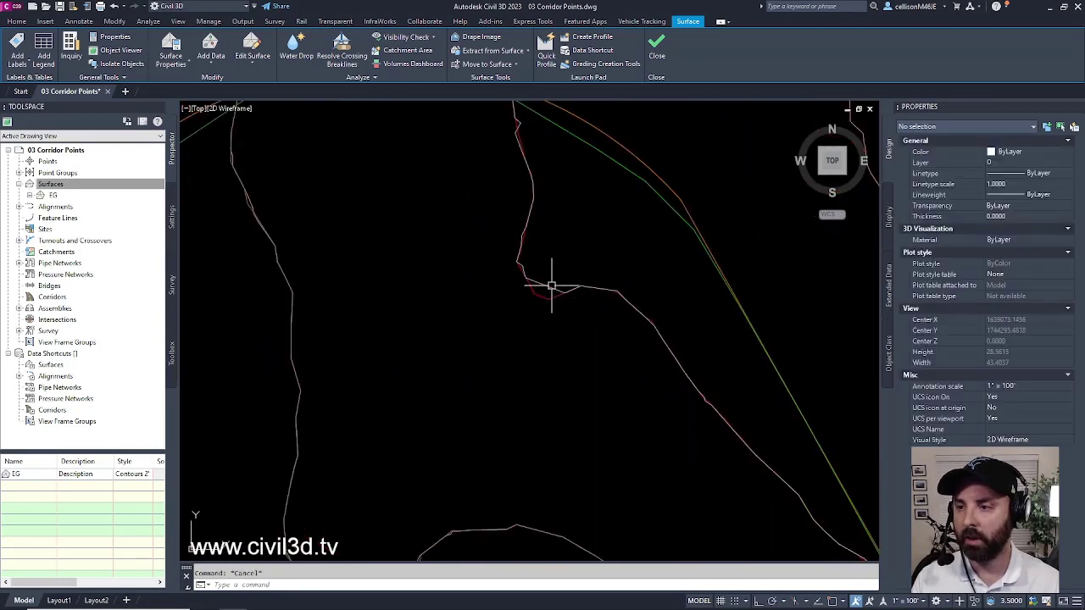
{"action": "left_click", "coordinate": [551, 286]}
{"action": "scroll", "coordinate": [580, 258], "scroll_direction": "down", "scroll_amount": 5}
{"action": "key", "text": "Escape"}
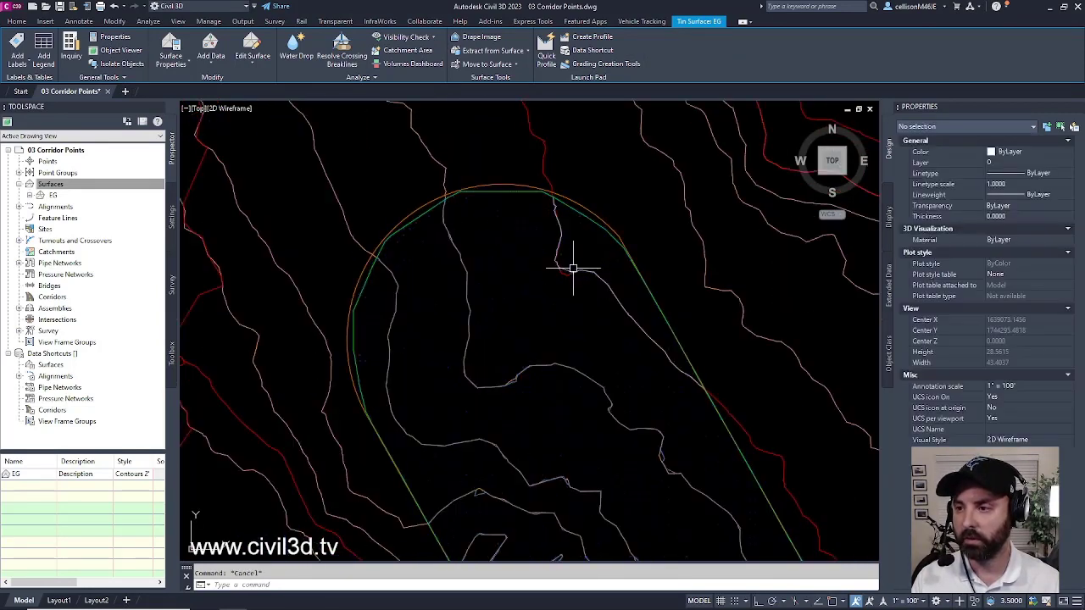
{"action": "scroll", "coordinate": [574, 271], "scroll_direction": "up", "scroll_amount": 4}
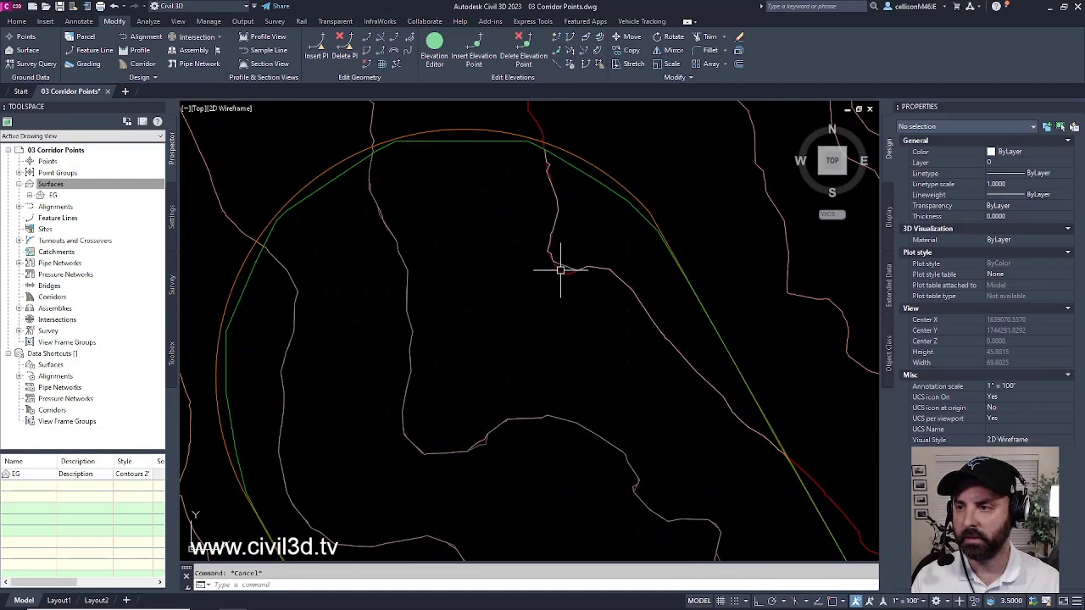
{"action": "scroll", "coordinate": [585, 297], "scroll_direction": "down", "scroll_amount": 3}
{"action": "mouse_move", "coordinate": [611, 322]}
{"action": "middle_mouse_down"}
{"action": "mouse_move", "coordinate": [555, 245]}
{"action": "mouse_move", "coordinate": [602, 376]}
{"action": "mouse_move", "coordinate": [570, 304]}
{"action": "middle_mouse_up"}
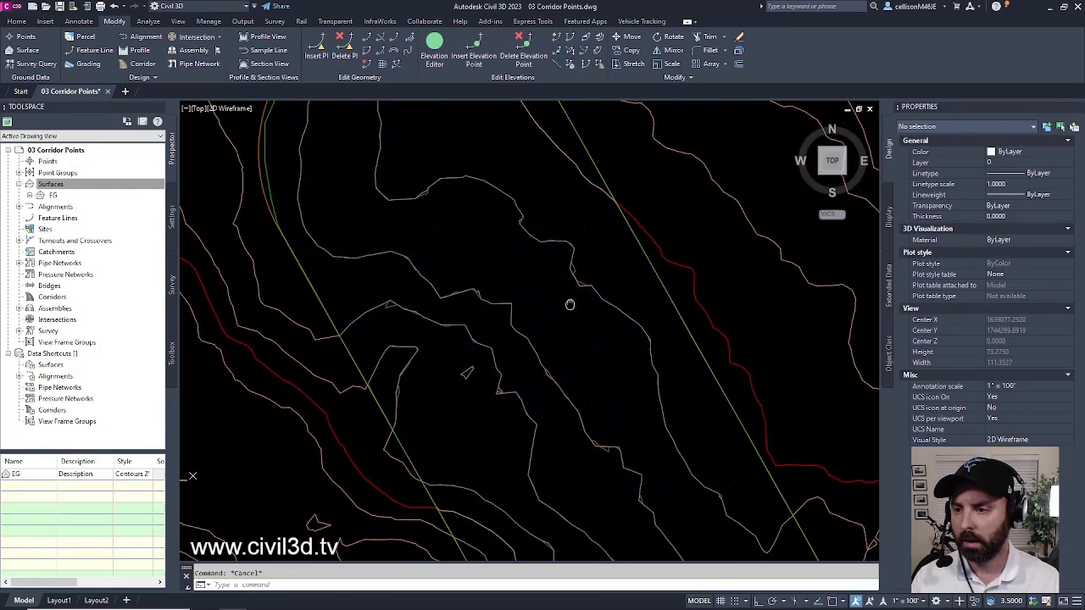
{"action": "scroll", "coordinate": [574, 262], "scroll_direction": "up", "scroll_amount": 6}
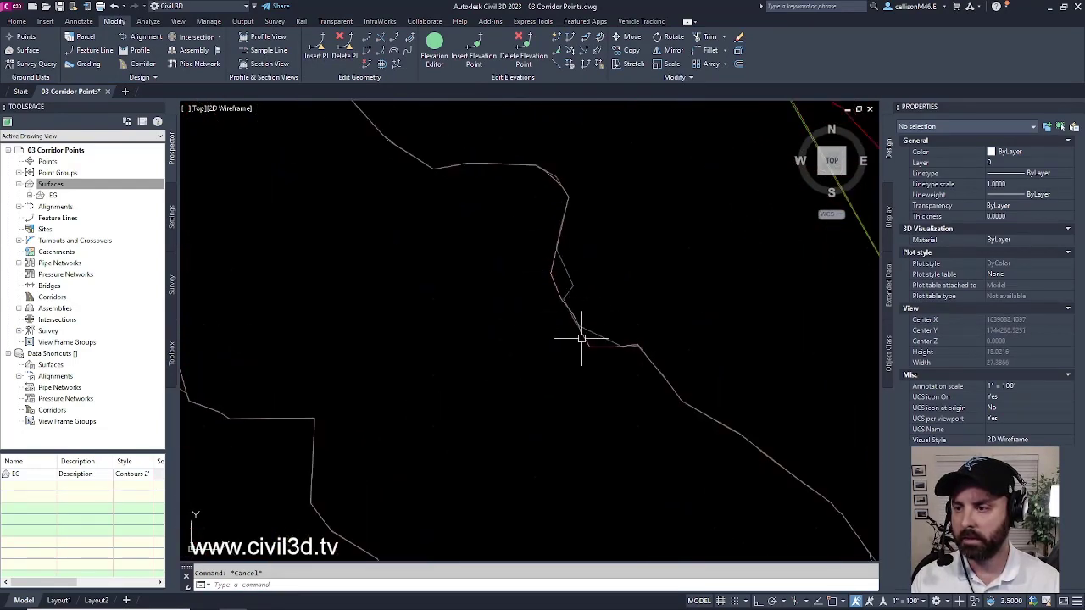
{"action": "scroll", "coordinate": [585, 351], "scroll_direction": "down", "scroll_amount": 6}
{"action": "mouse_move", "coordinate": [582, 351]}
{"action": "middle_mouse_down"}
{"action": "mouse_move", "coordinate": [497, 283]}
{"action": "mouse_move", "coordinate": [559, 399]}
{"action": "mouse_move", "coordinate": [603, 395]}
{"action": "mouse_move", "coordinate": [499, 235]}
{"action": "mouse_move", "coordinate": [440, 300]}
{"action": "mouse_move", "coordinate": [423, 291]}
{"action": "mouse_move", "coordinate": [443, 286]}
{"action": "mouse_move", "coordinate": [503, 339]}
{"action": "middle_mouse_up"}
{"action": "scroll", "coordinate": [468, 306], "scroll_direction": "down", "scroll_amount": 2}
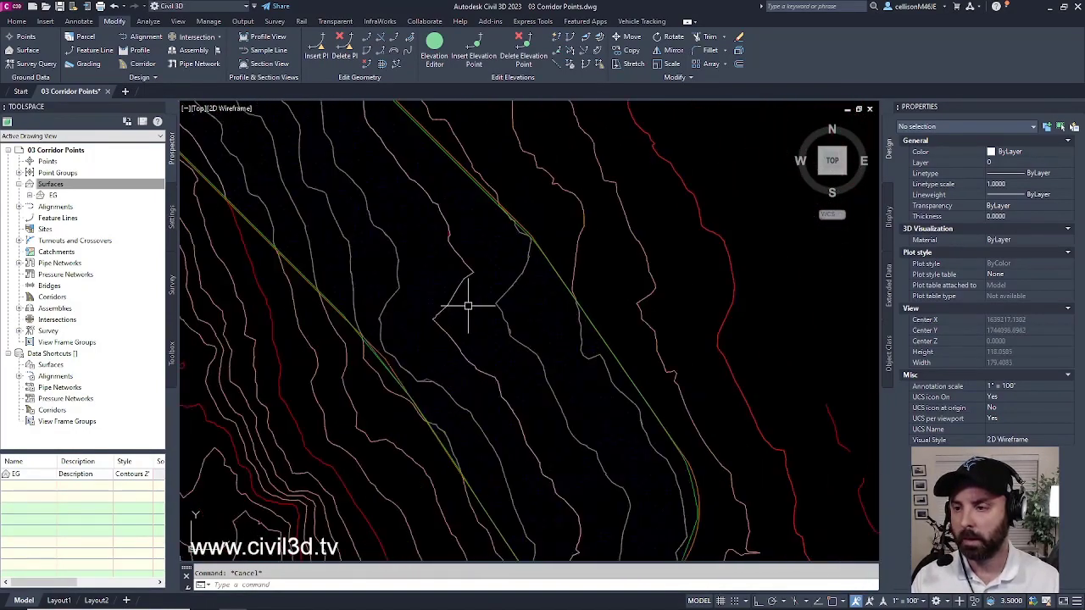
{"action": "mouse_move", "coordinate": [468, 305]}
{"action": "middle_mouse_down"}
{"action": "mouse_move", "coordinate": [552, 380]}
{"action": "mouse_move", "coordinate": [568, 438]}
{"action": "middle_mouse_up"}
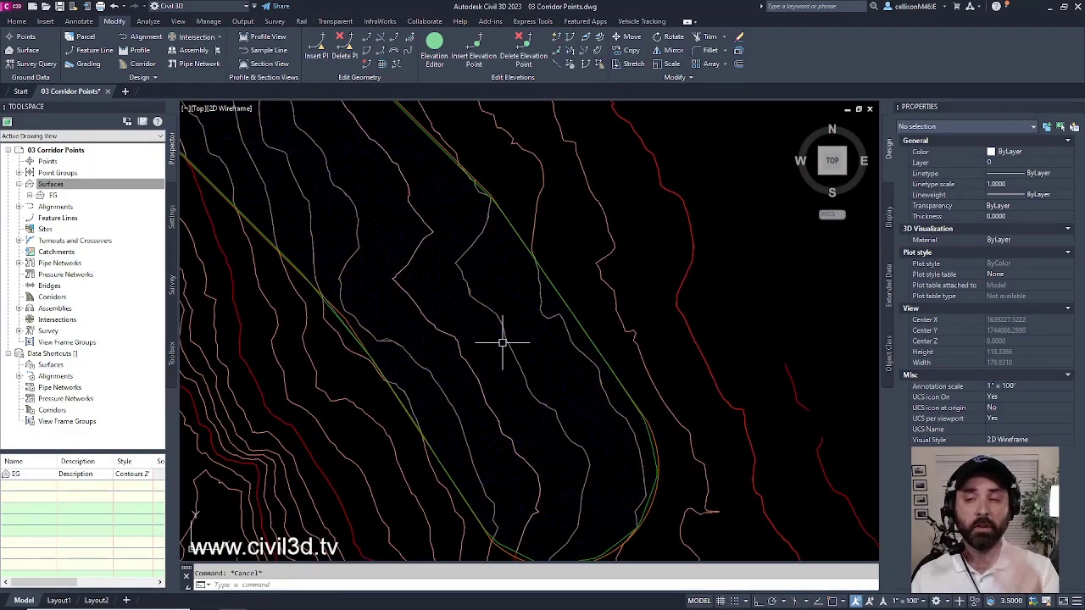
{"action": "scroll", "coordinate": [503, 342], "scroll_direction": "down", "scroll_amount": 4}
{"action": "middle_click_drag", "start_coordinate": [431, 229], "coordinate": [496, 407]}
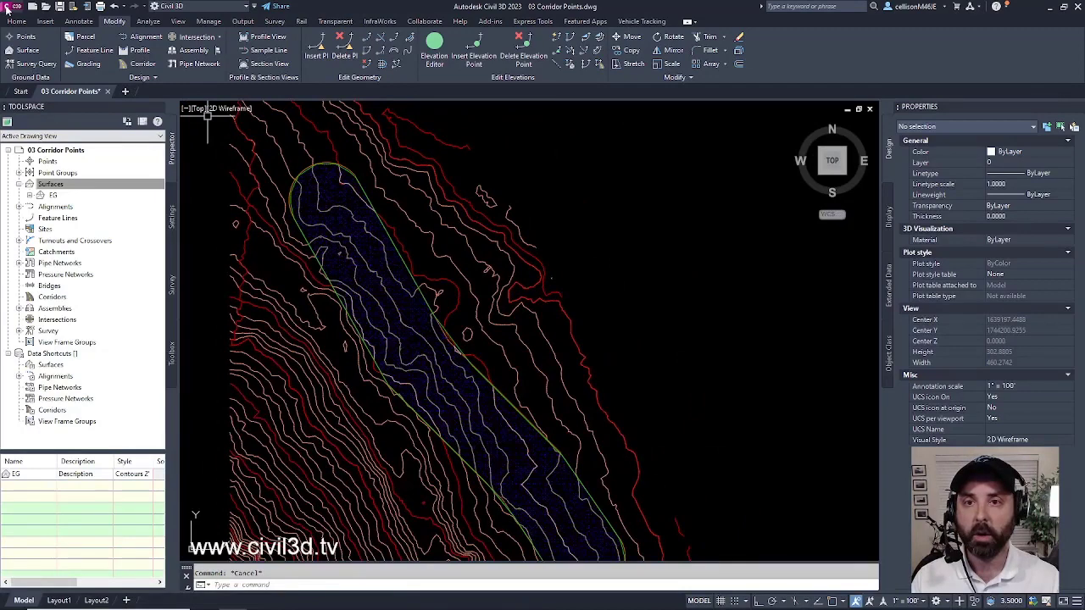
- Save the drawing as '04 Simplify Points.dwg'
{"action": "left_click", "coordinate": [8, 11]}
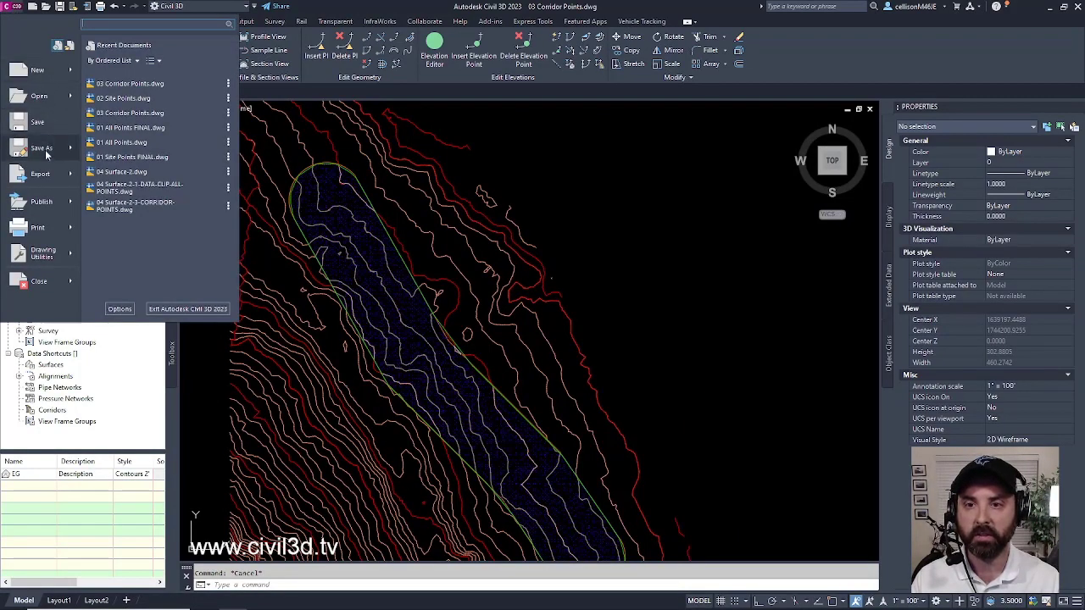
{"action": "left_click", "coordinate": [44, 149]}
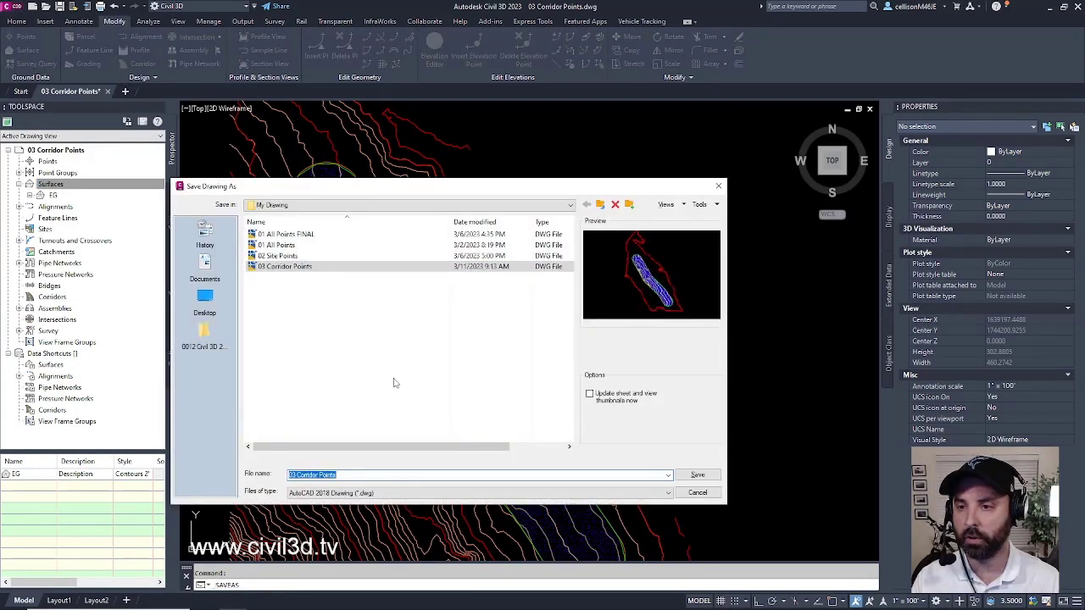
{"action": "type", "text": "0"}
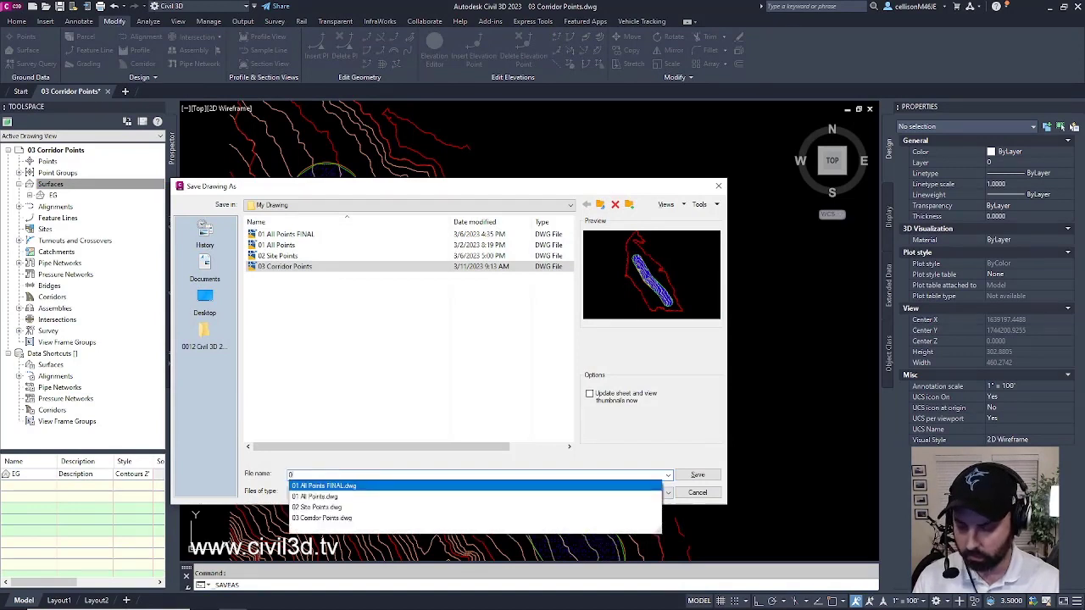
{"action": "type", "text": "4 Simplify"}
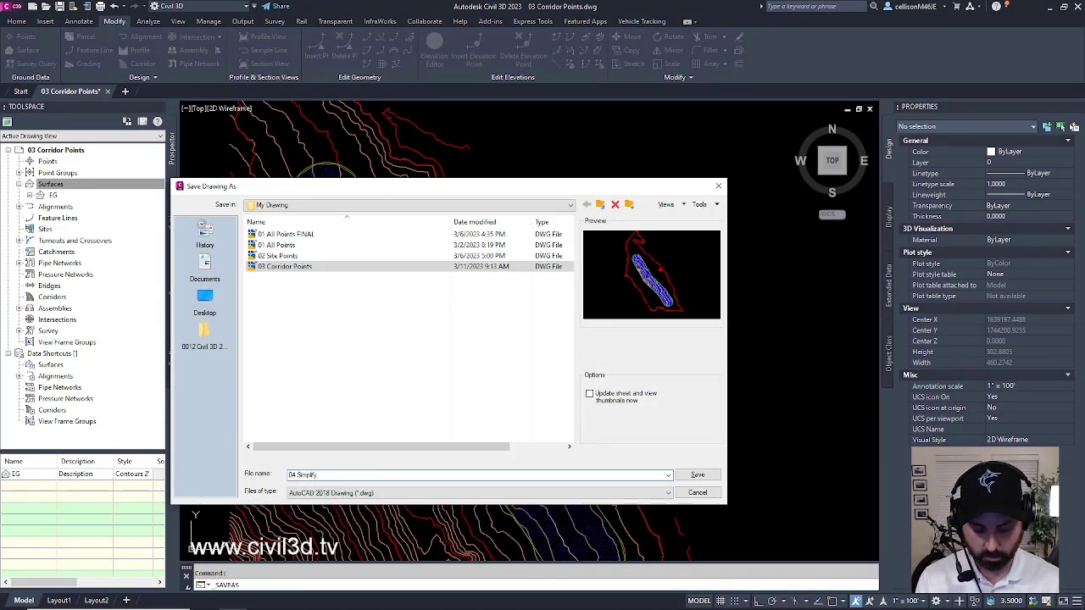
{"action": "type", "text": " Points"}
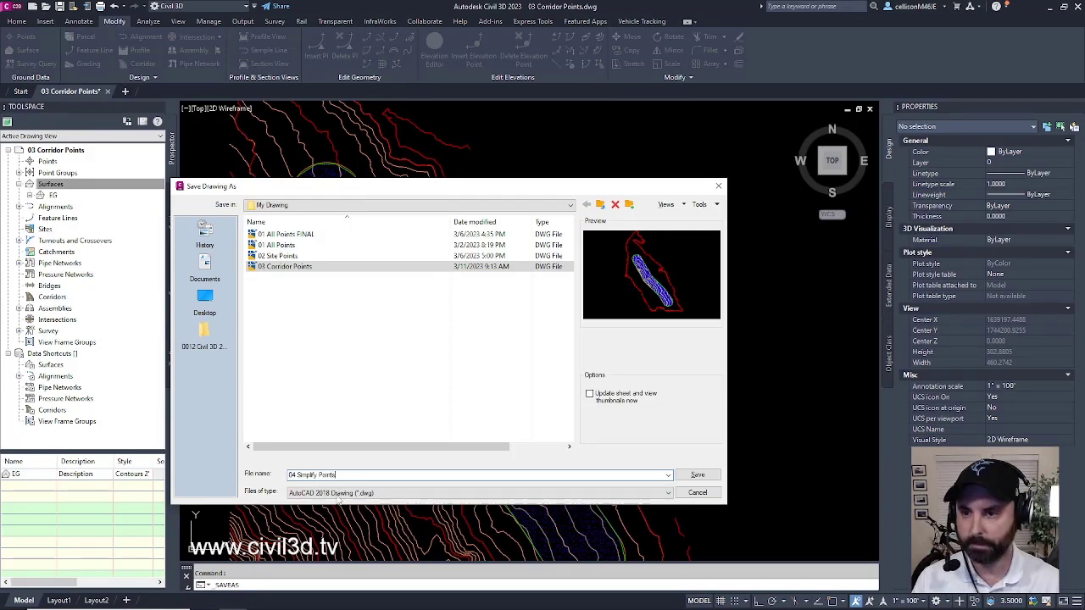
{"action": "left_click", "coordinate": [697, 474]}
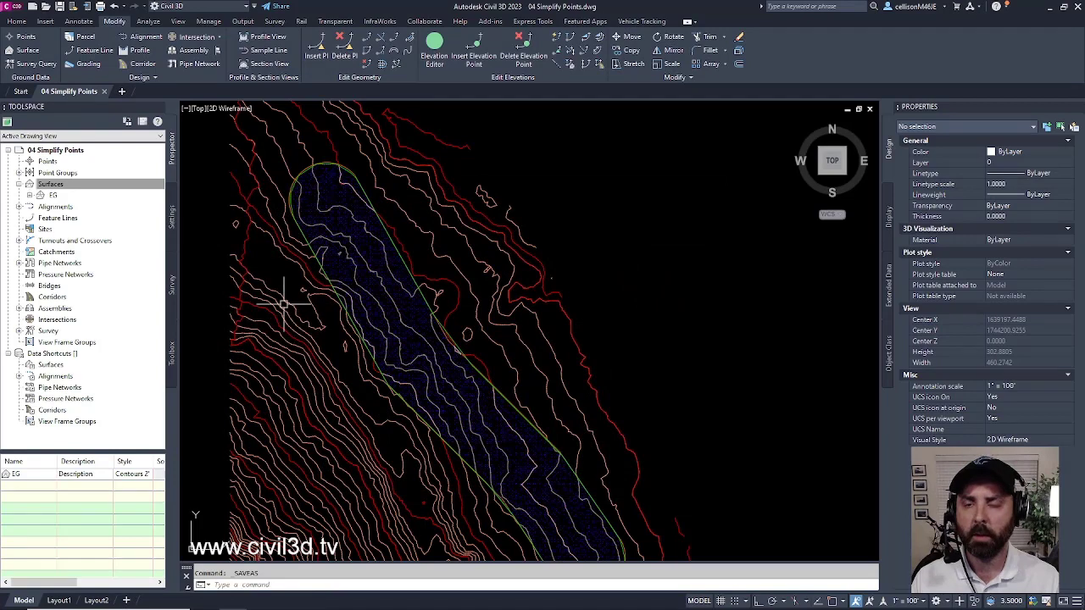
{"action": "right_click", "coordinate": [83, 95]}
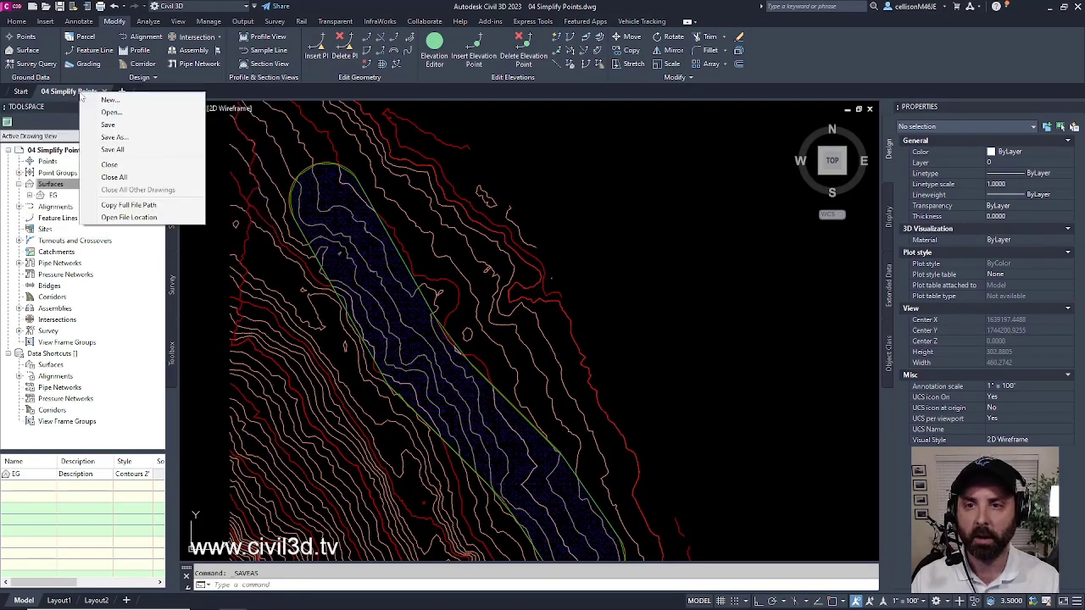
- Show the My Drawing folder in File Explorer and select 01 All Points to compare file sizes
{"action": "left_click", "coordinate": [174, 219]}
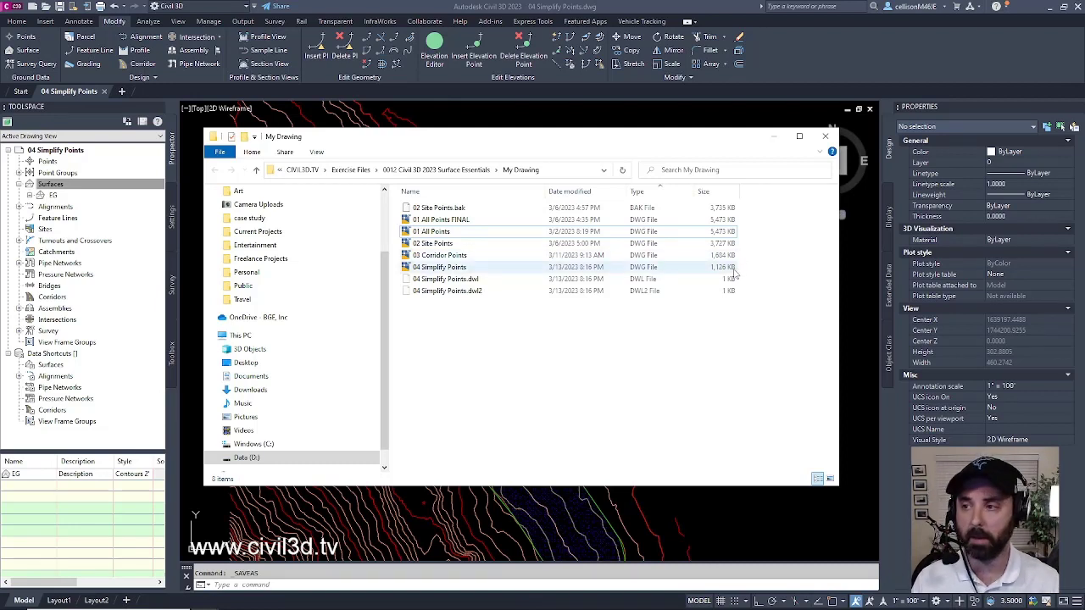
{"action": "left_click", "coordinate": [499, 234]}
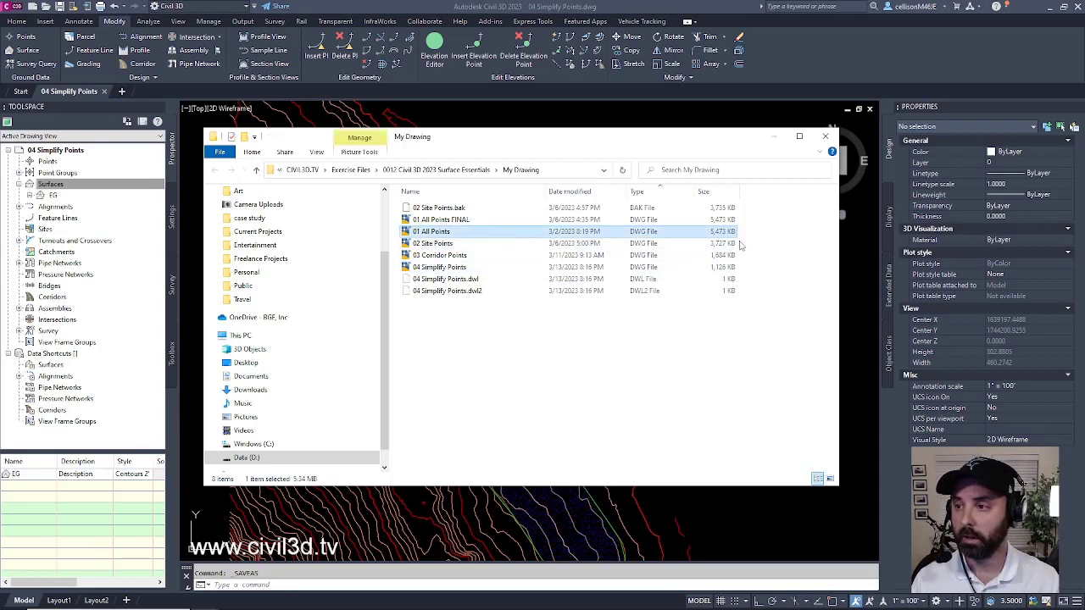